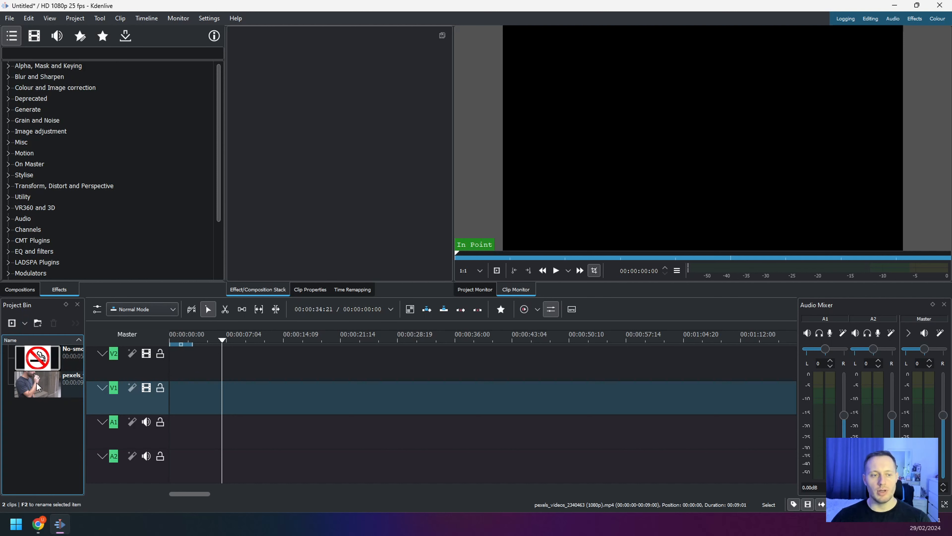
- Place the pexels_videos_2340463 clip at the start of track V1 and return the playhead to the beginning
drag(38, 386, 173, 393)
click(184, 396)
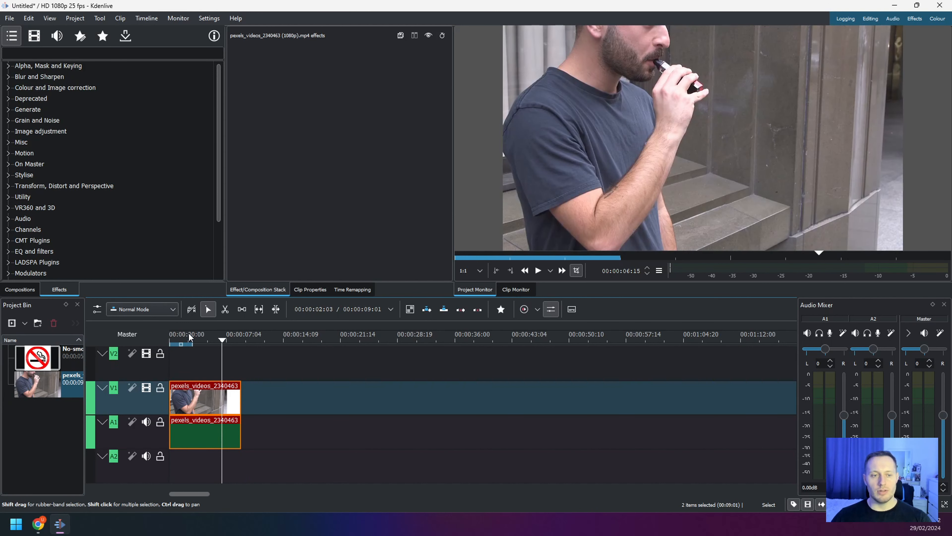
drag(190, 338, 158, 332)
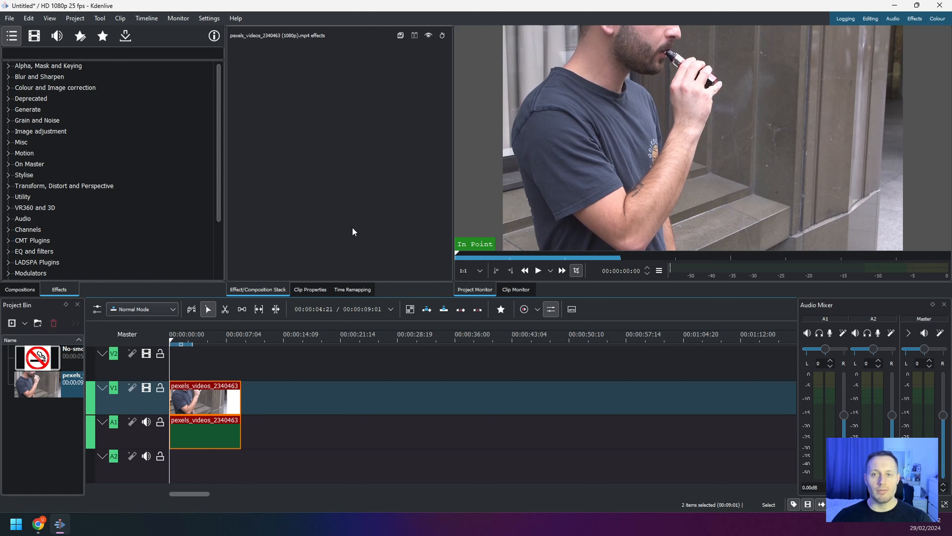
- Play the video clip to preview the hand's movement, and return the playhead to the start
key(space)
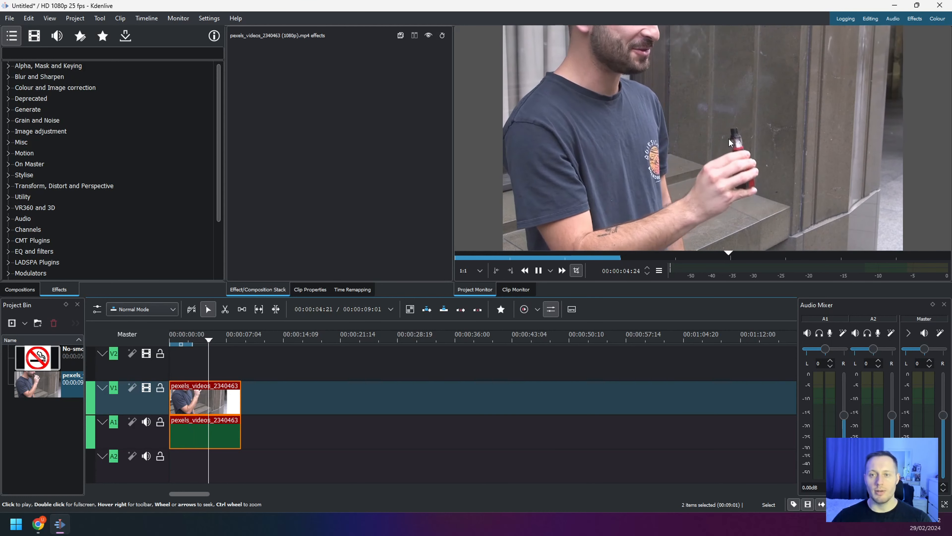
key(space)
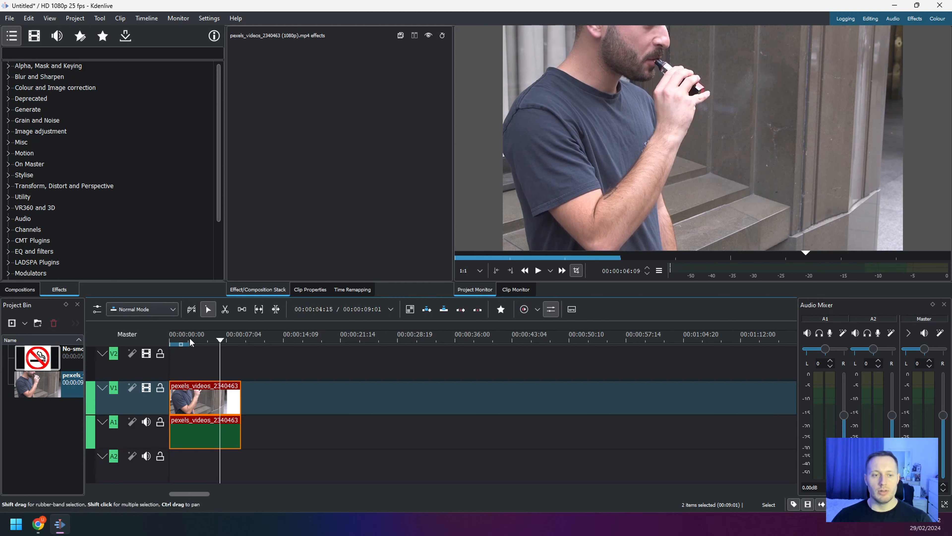
drag(188, 335, 166, 334)
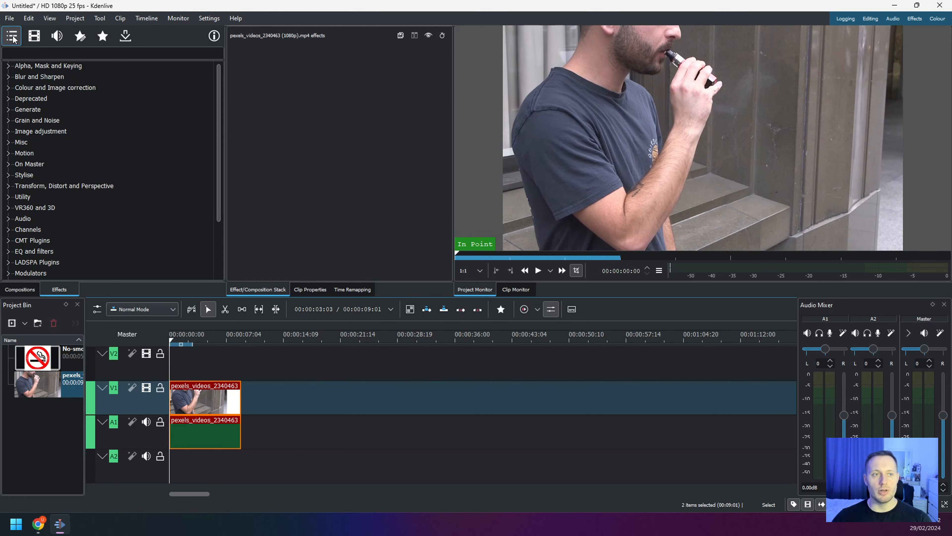
- Search the effects for "motion" and apply the Motion Tracker effect to the video clip on V1
click(45, 53)
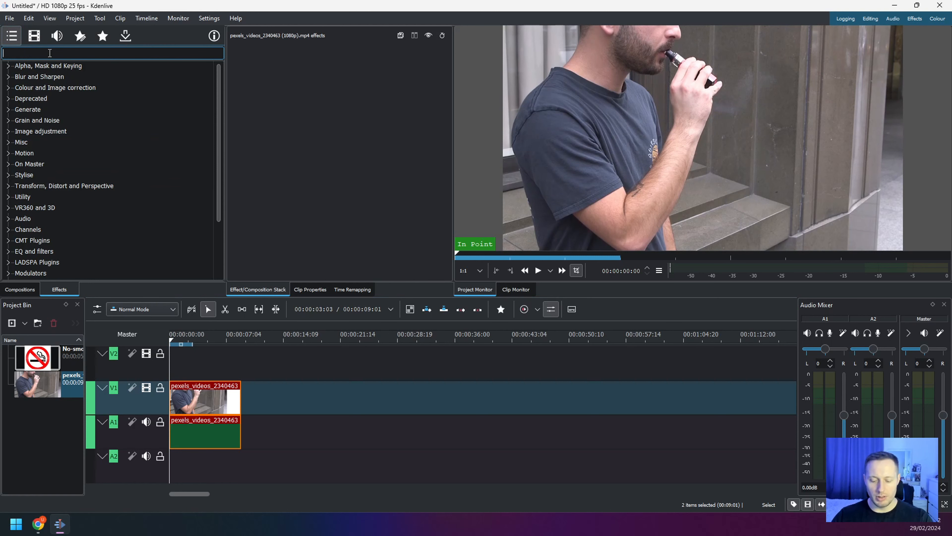
text(motion)
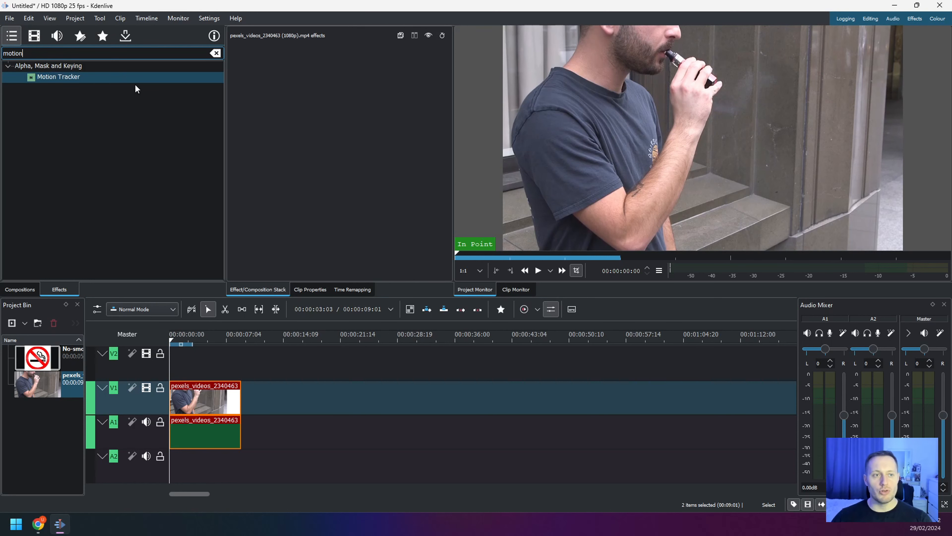
drag(60, 76, 199, 396)
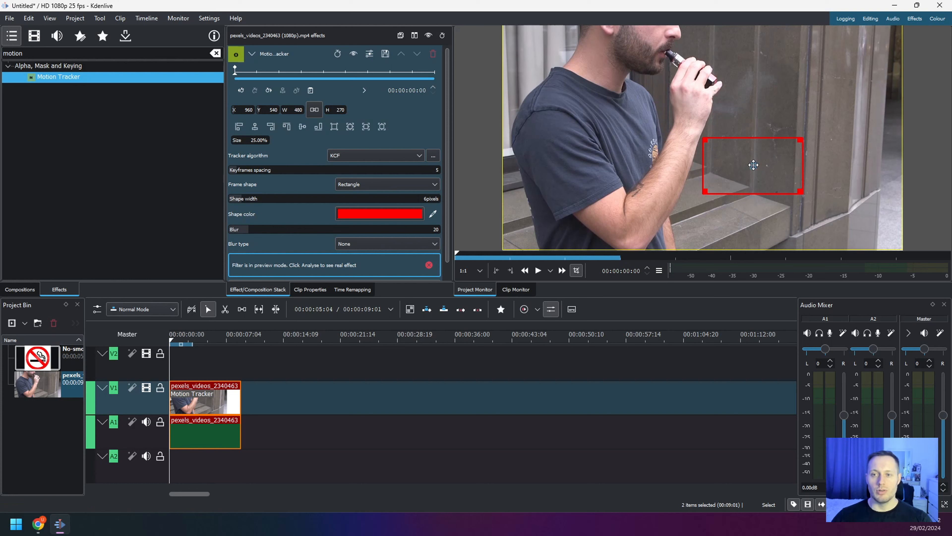
- Fit the tracking frame around the man's hand, about 262 × 276 px at X 803, Y 140, and analyse the motion
drag(754, 165, 701, 86)
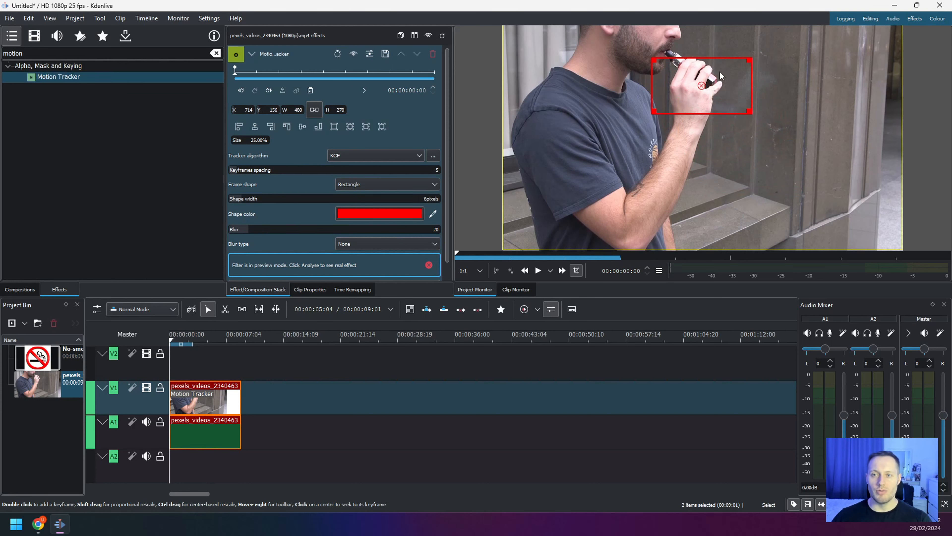
drag(748, 61, 696, 56)
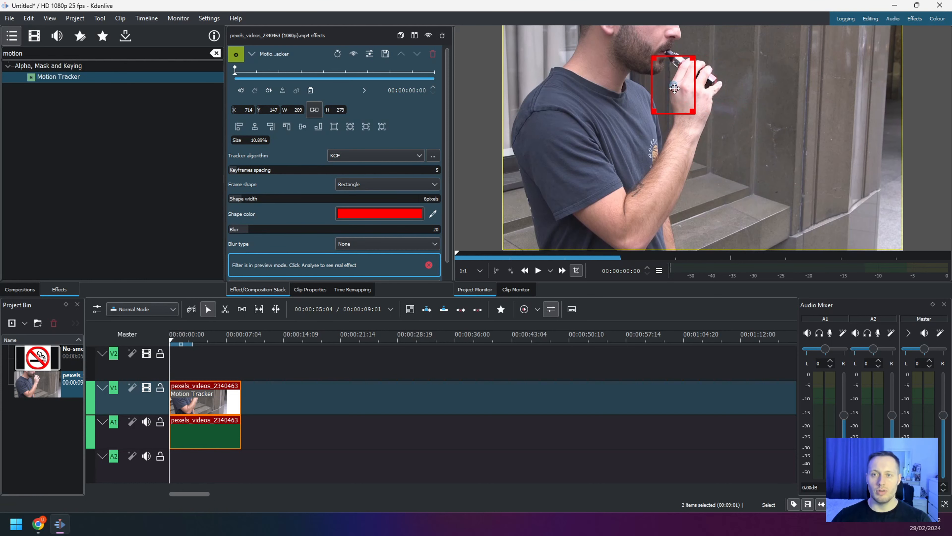
drag(677, 88, 700, 83)
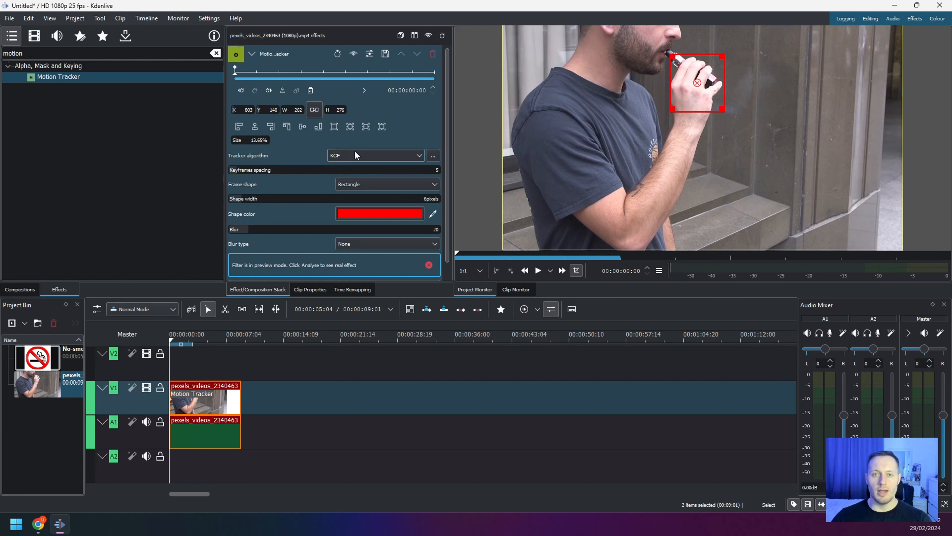
scroll(358, 150, down, 1)
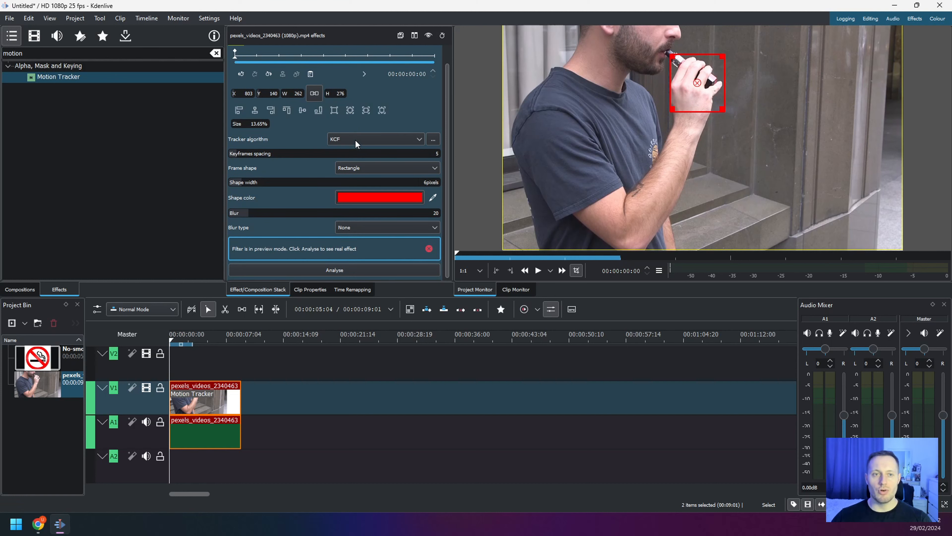
click(358, 270)
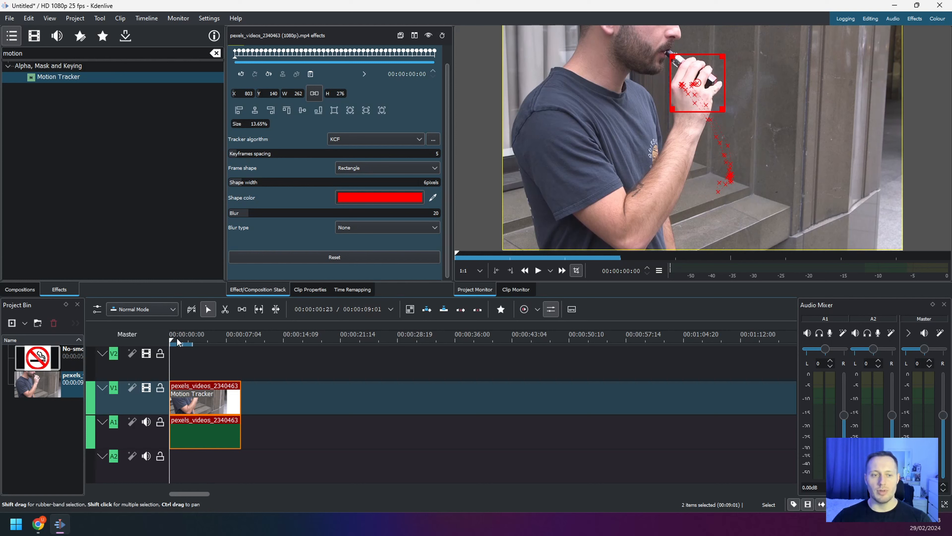
- Play the tracked clip from the beginning to check the tracking frame, and return the playhead to the start
drag(176, 338, 158, 335)
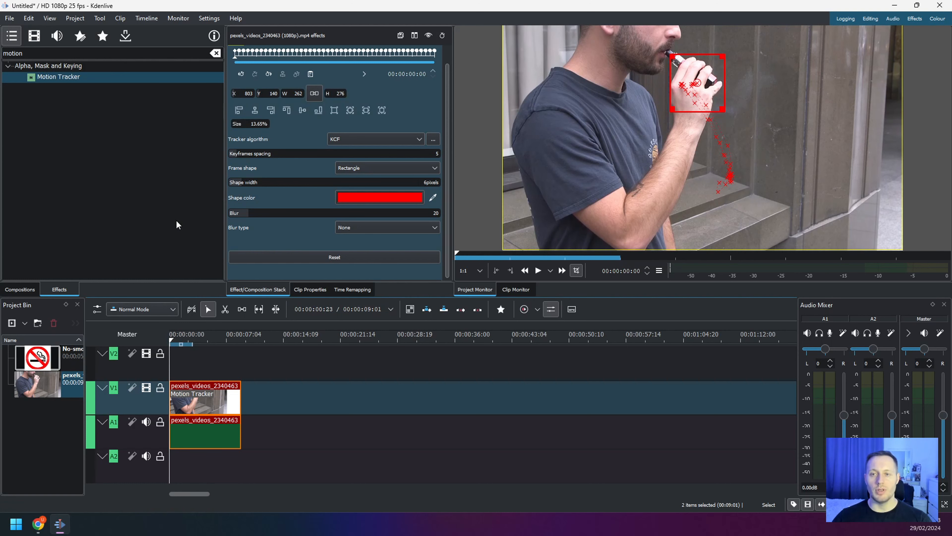
key(space)
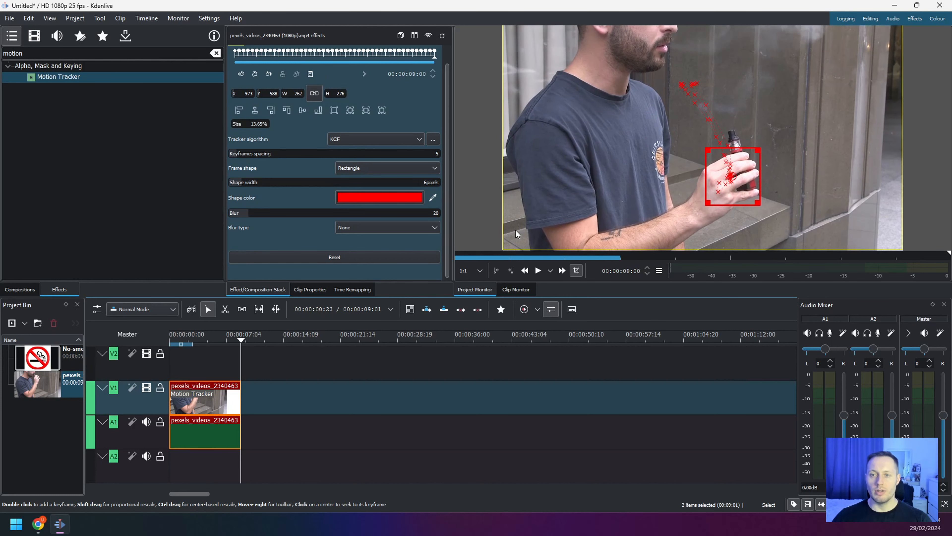
click(171, 338)
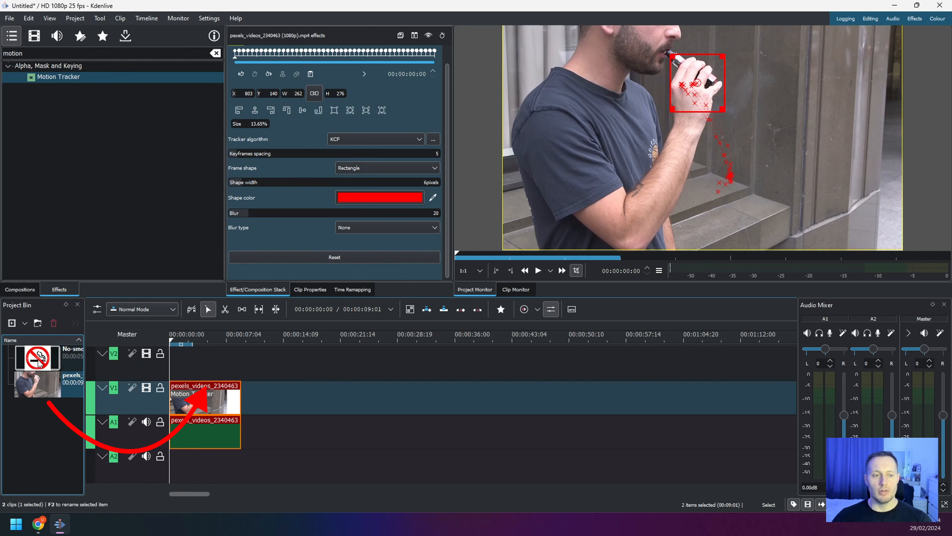
- Place the No-smoking-sign.jpg image at the start of track V2 and extend it to the video clip's length
drag(39, 363, 176, 361)
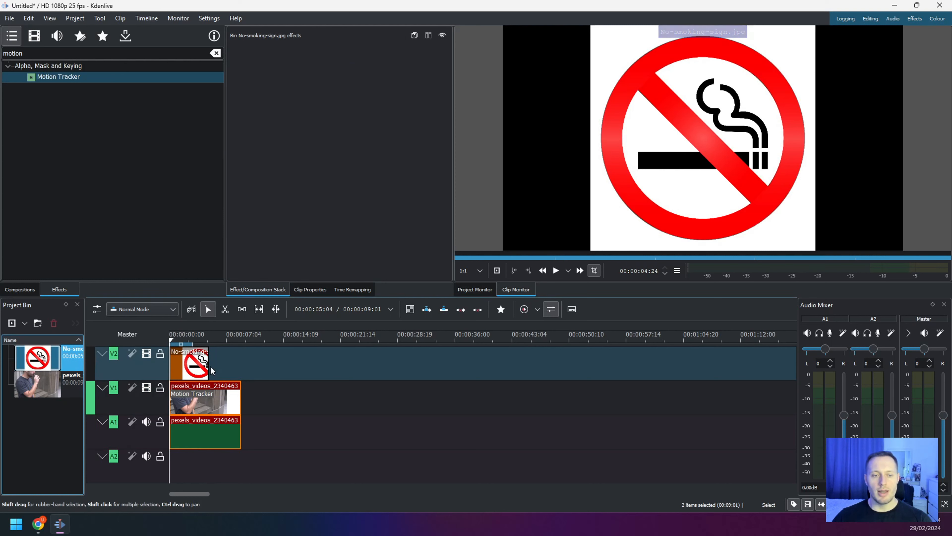
drag(206, 365, 252, 375)
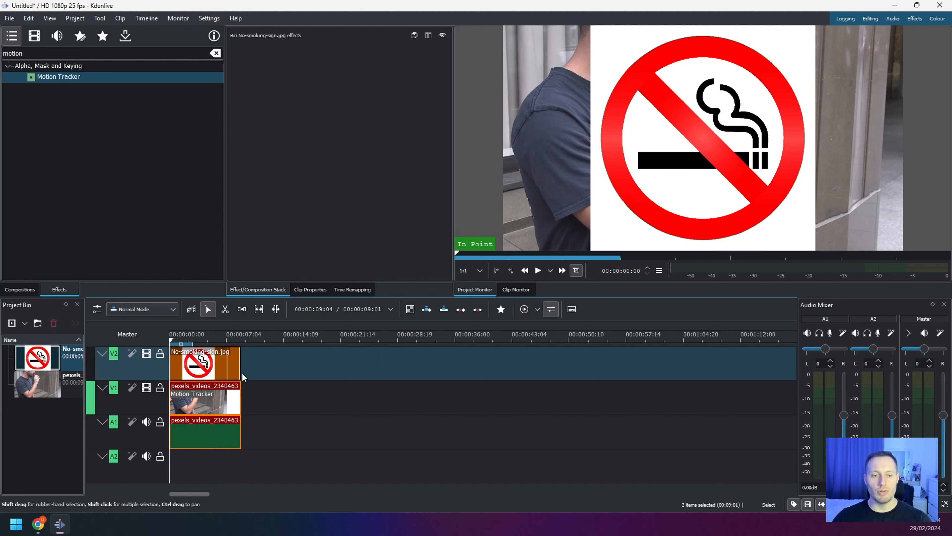
- Search the effects for "transf" and apply the Transform effect to the no-smoking sign clip on V2
click(201, 366)
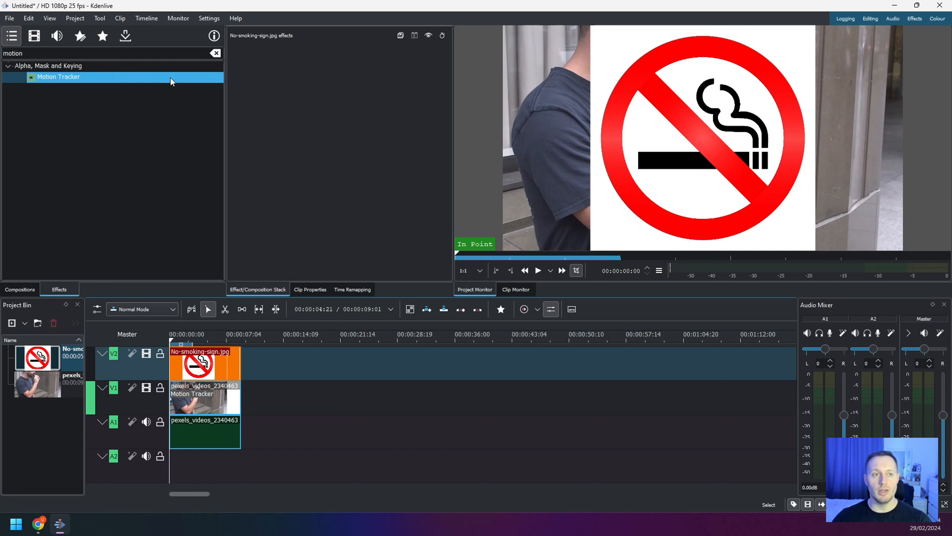
click(215, 52)
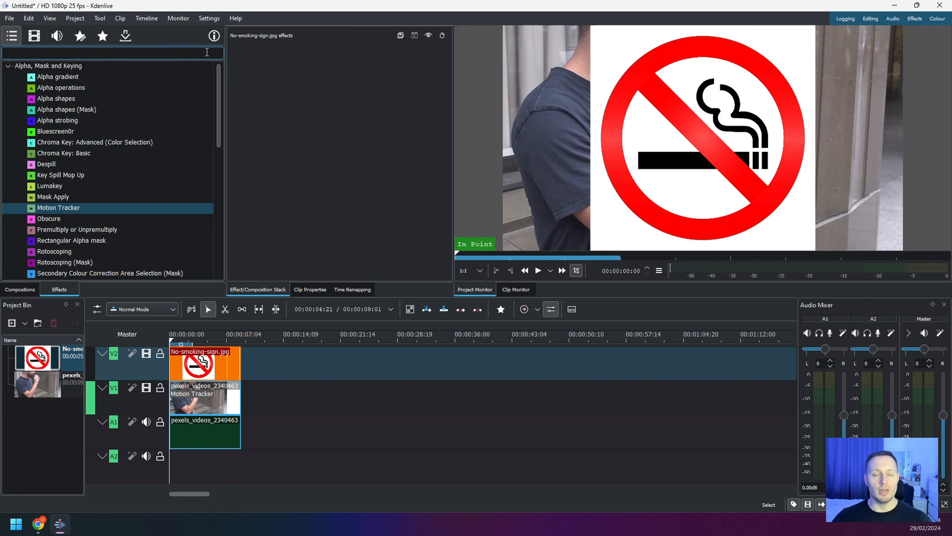
text(transf)
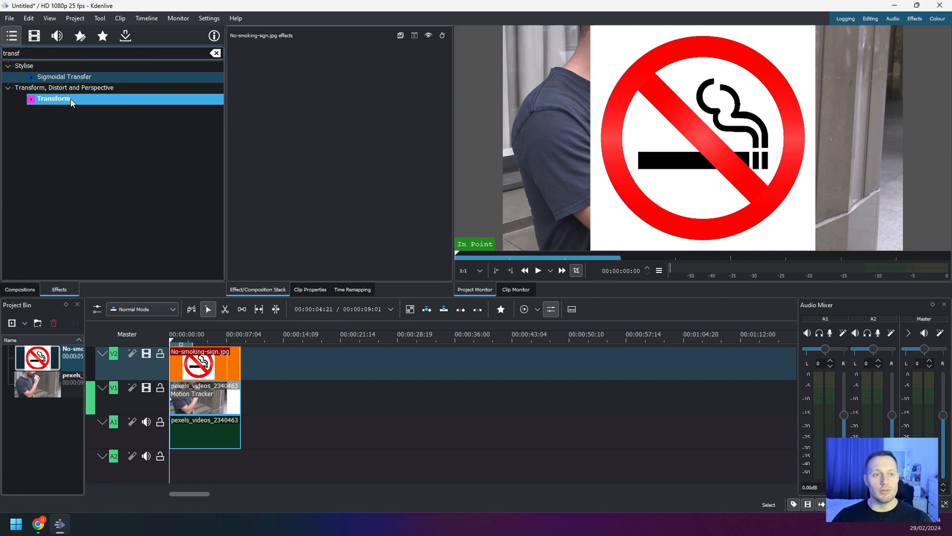
drag(73, 103, 205, 362)
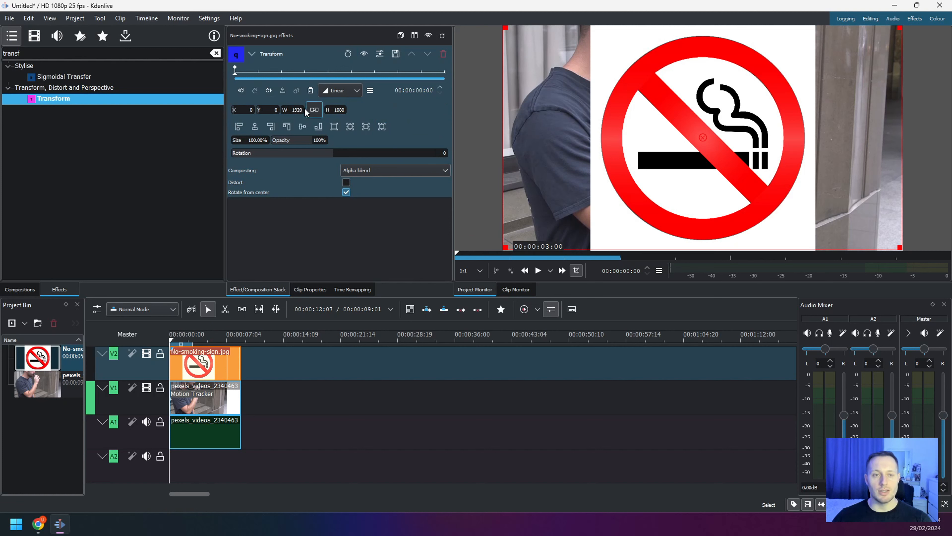
- Shrink the no-smoking sign to about 22% and position it over the tracked hand at about X 717, Y 137
click(240, 142)
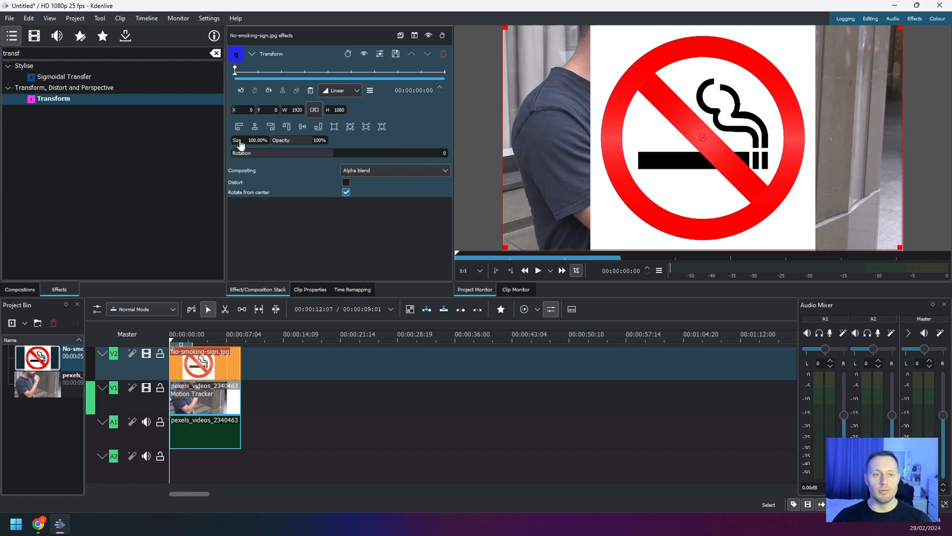
drag(240, 144, 227, 150)
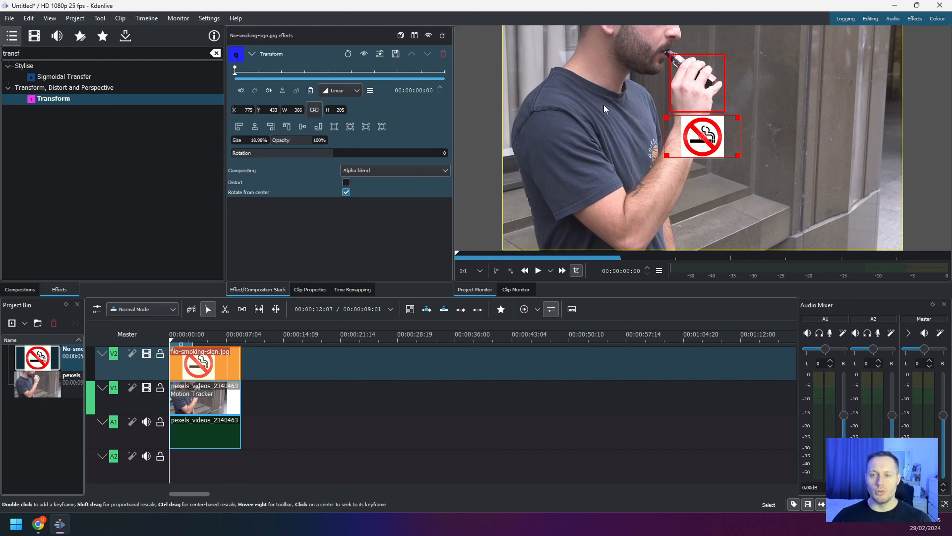
drag(698, 133, 693, 79)
drag(693, 81, 747, 56)
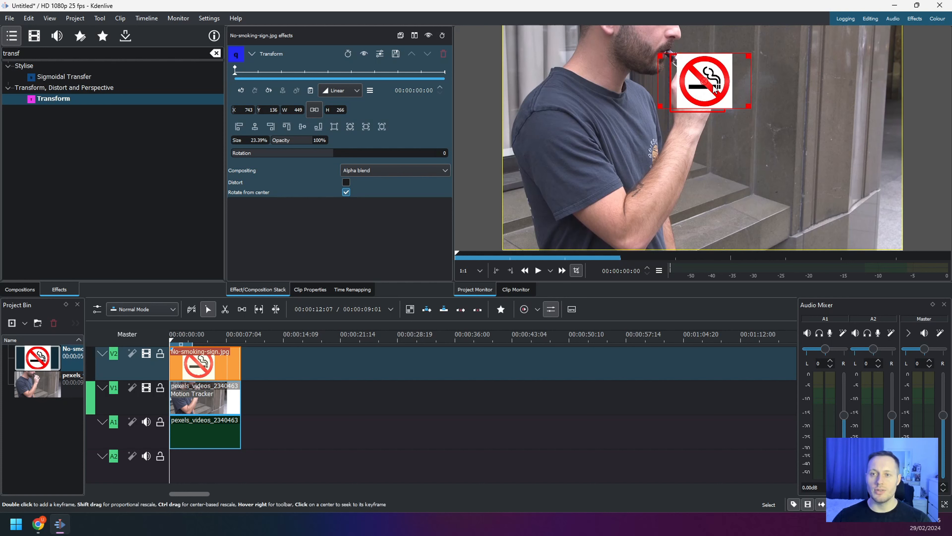
mouse_move(703, 80)
mouse_down()
mouse_move(746, 62)
mouse_move(693, 77)
mouse_up()
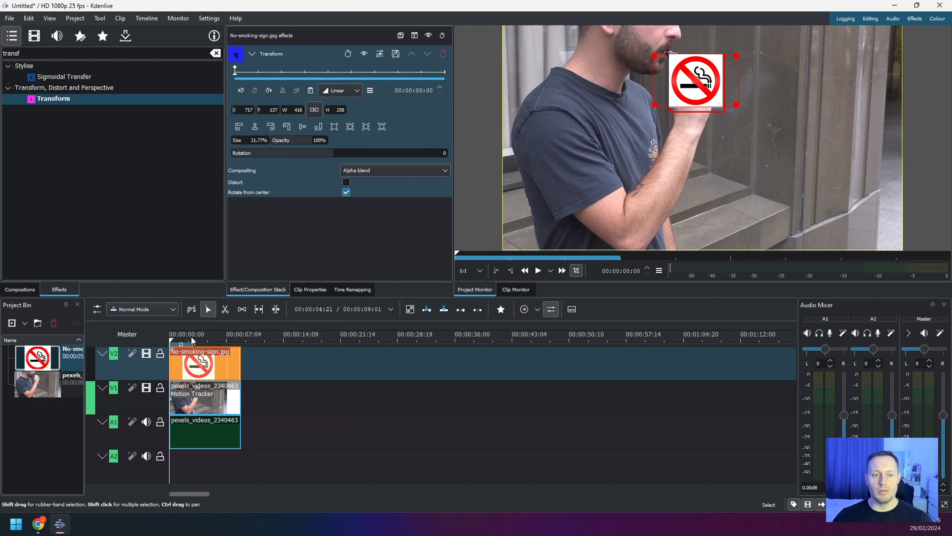
- Play the timeline from the beginning to compare the sign with the tracked hand, and return the playhead to the start
click(182, 339)
click(169, 336)
key(space)
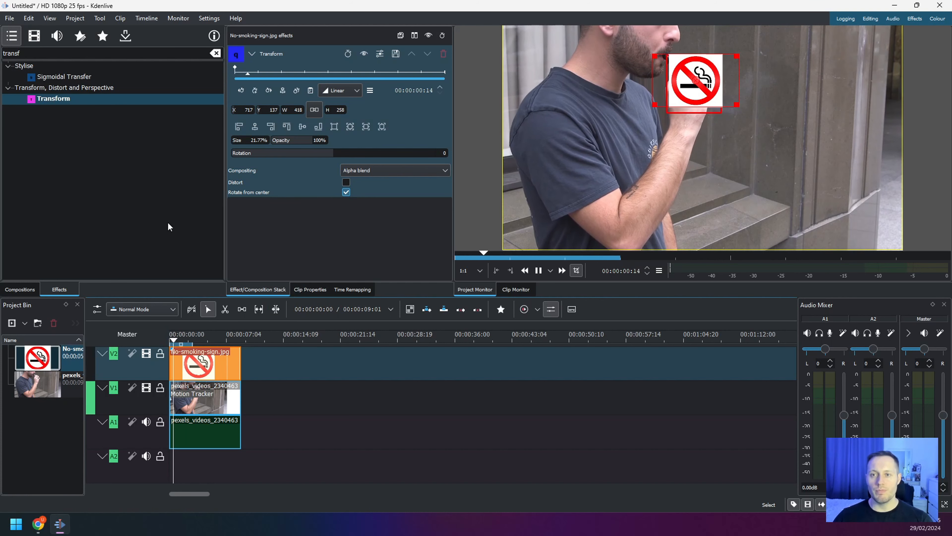
key(space)
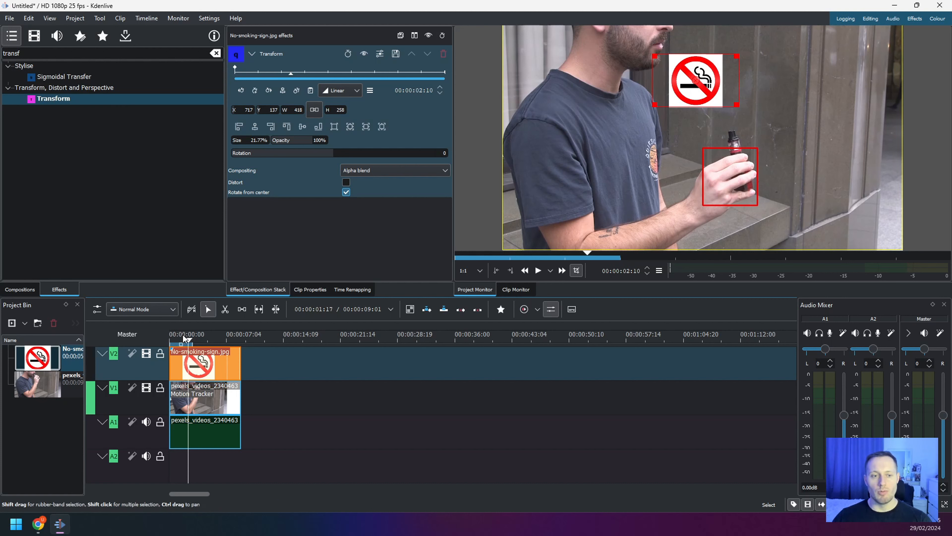
drag(183, 335, 169, 335)
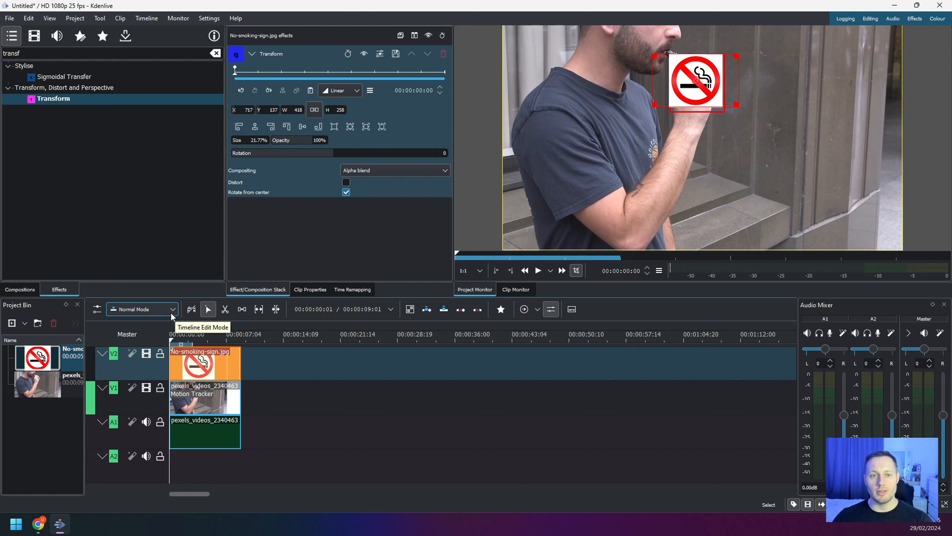
- Copy the Motion Tracker keyframes of the video clip on V1 to the clipboard
click(203, 406)
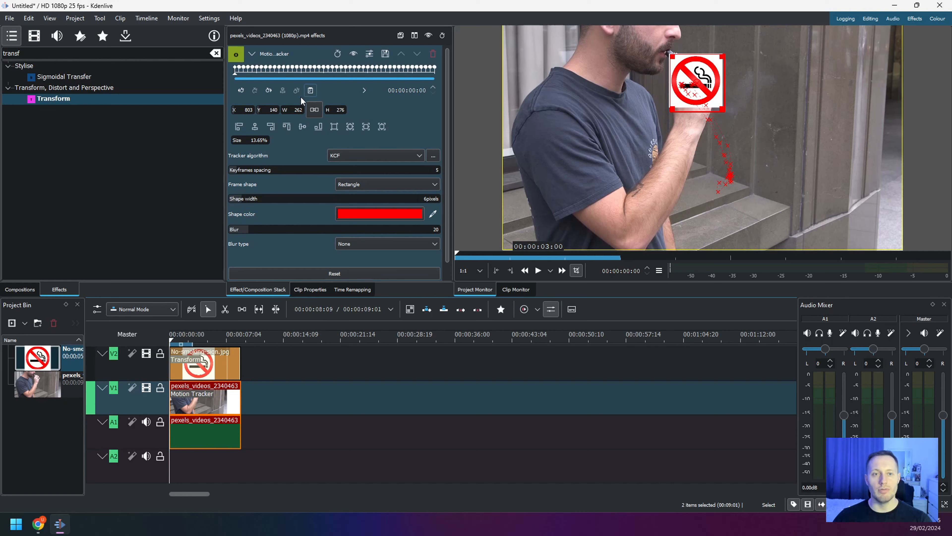
click(364, 91)
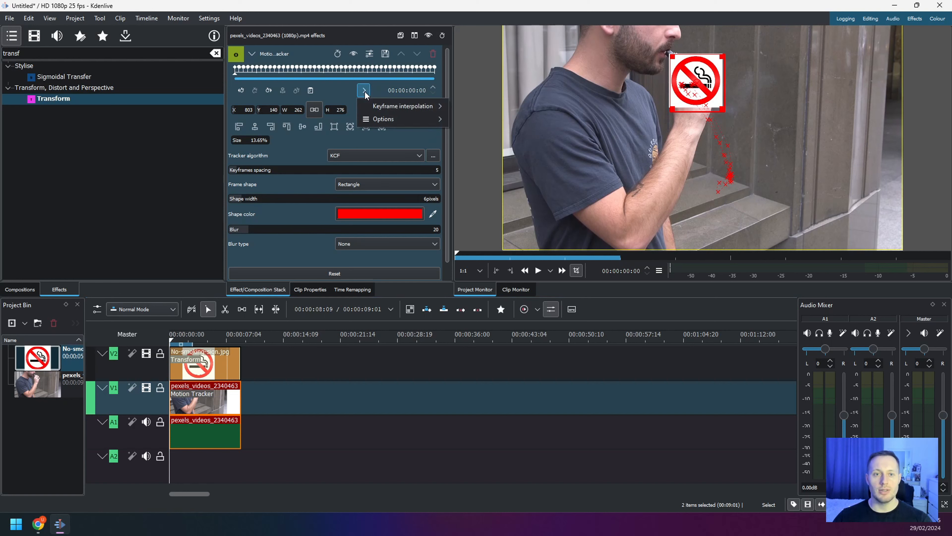
mouse_move(408, 119)
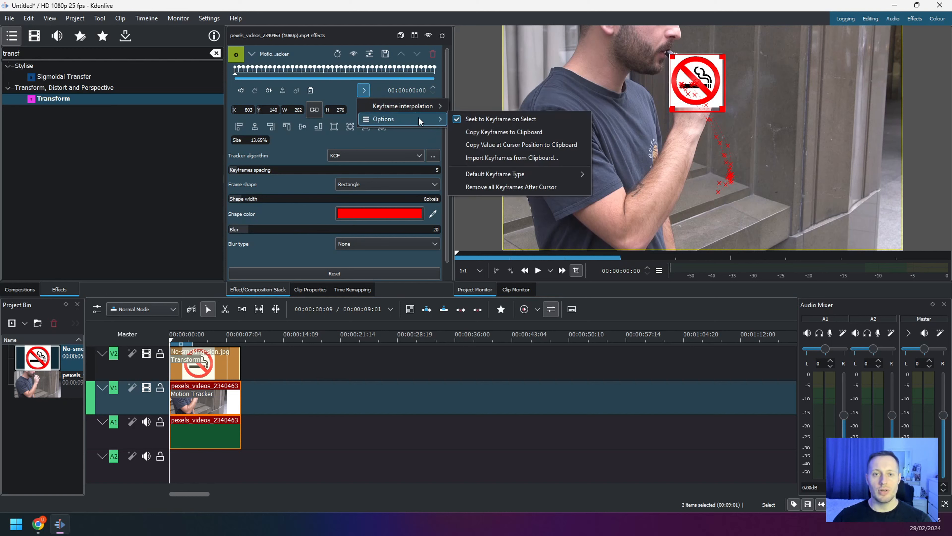
click(553, 132)
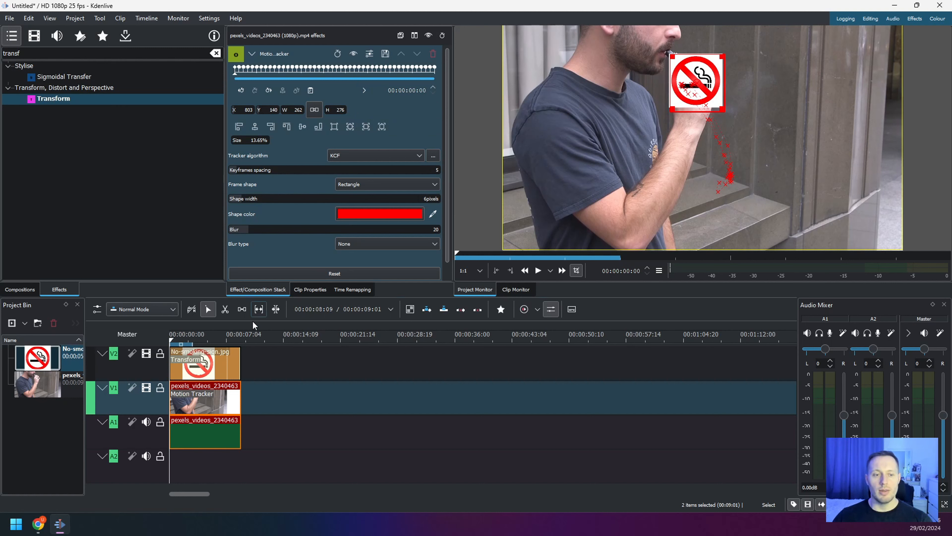
- Start importing the clipboard keyframes into the no-smoking sign's Transform effect, with the keyframe number limit turned off
click(209, 365)
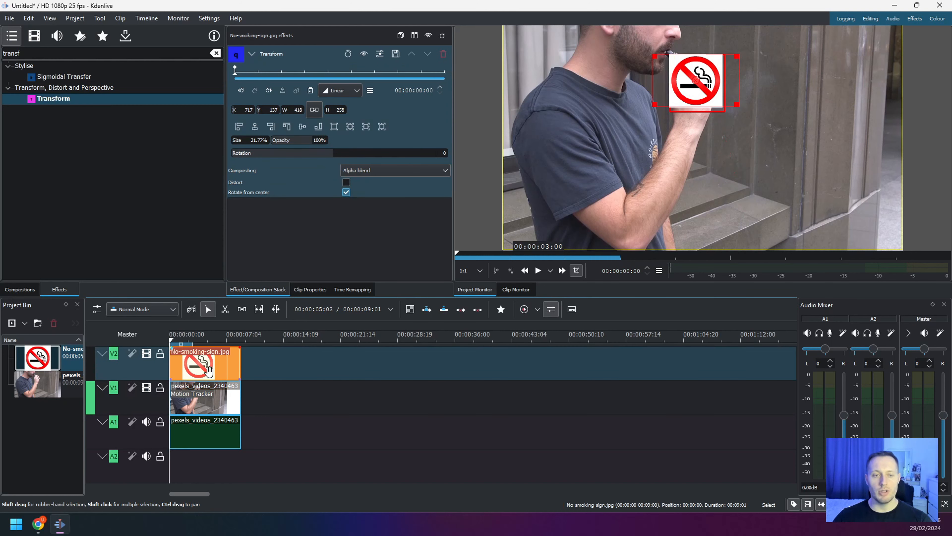
click(372, 91)
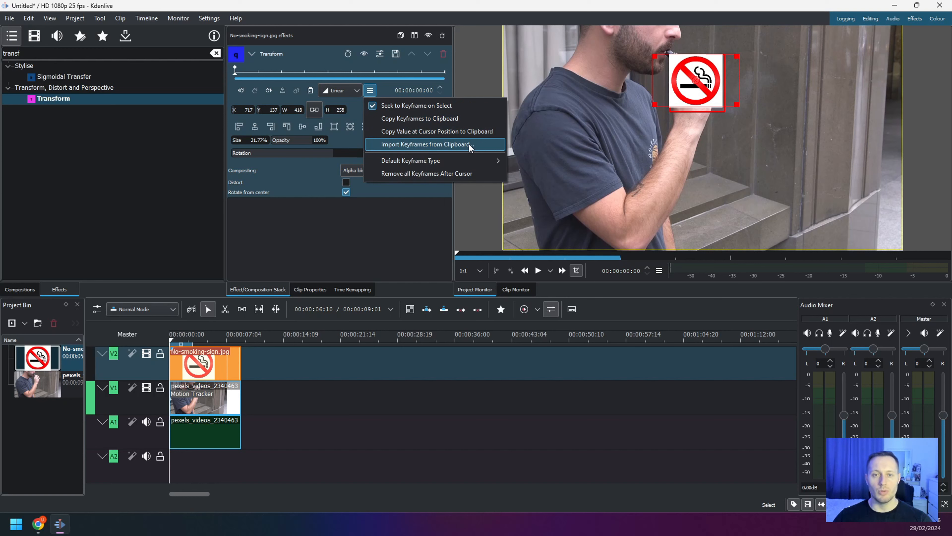
click(483, 146)
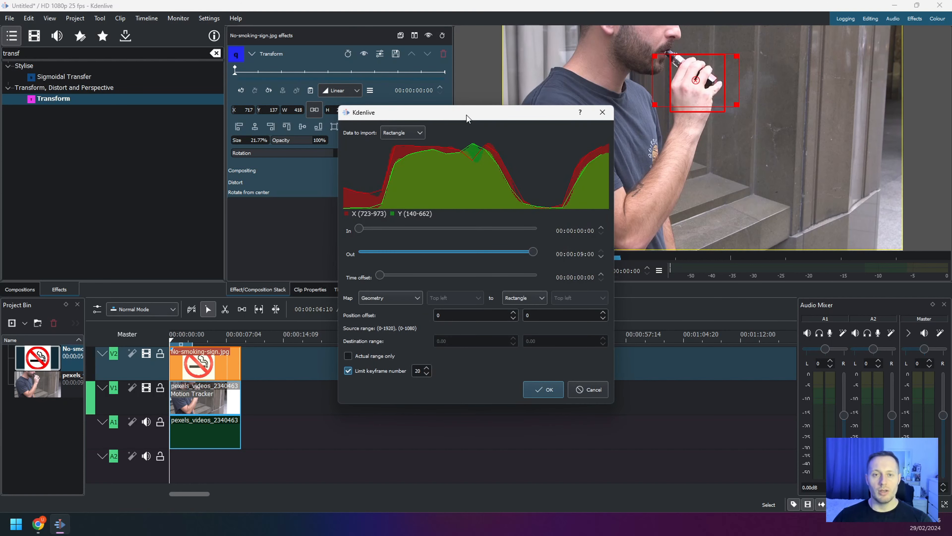
mouse_move(467, 115)
mouse_down()
mouse_move(450, 110)
mouse_move(465, 99)
mouse_up()
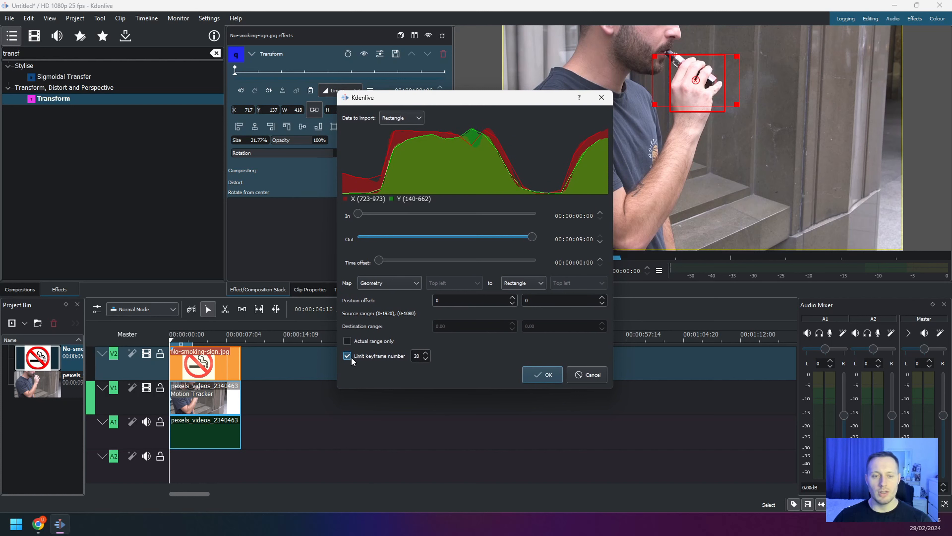
click(377, 355)
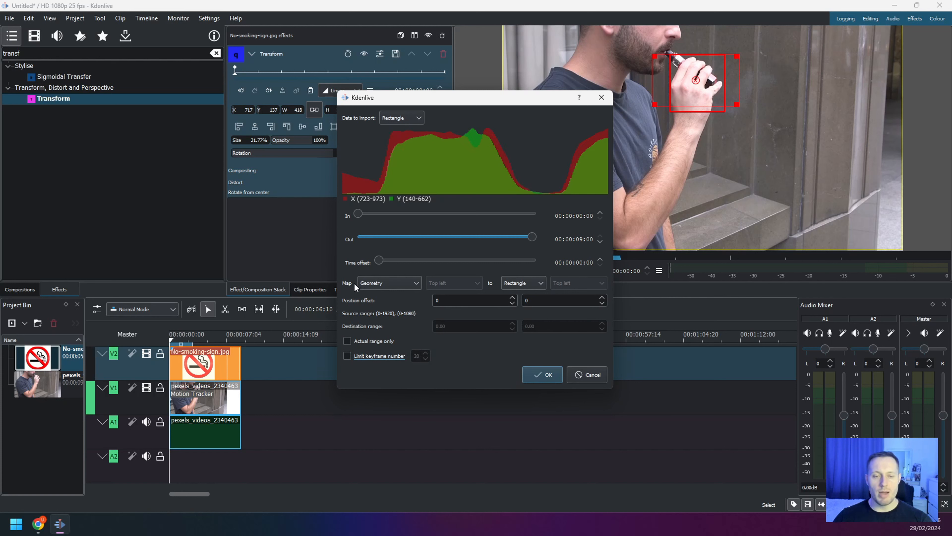
- Map the tracked Position, aligned at Center, to the sign's Rectangle at Center, and import the keyframes
click(419, 287)
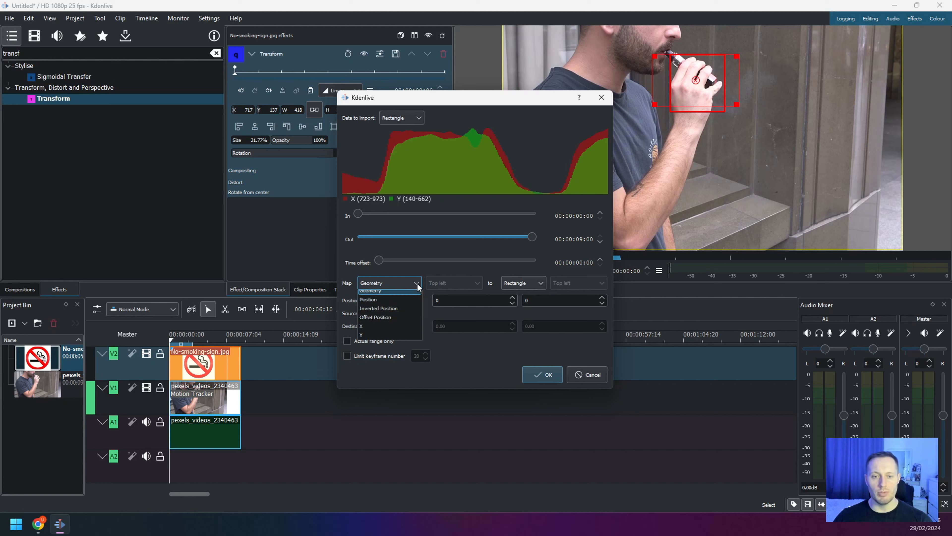
click(397, 303)
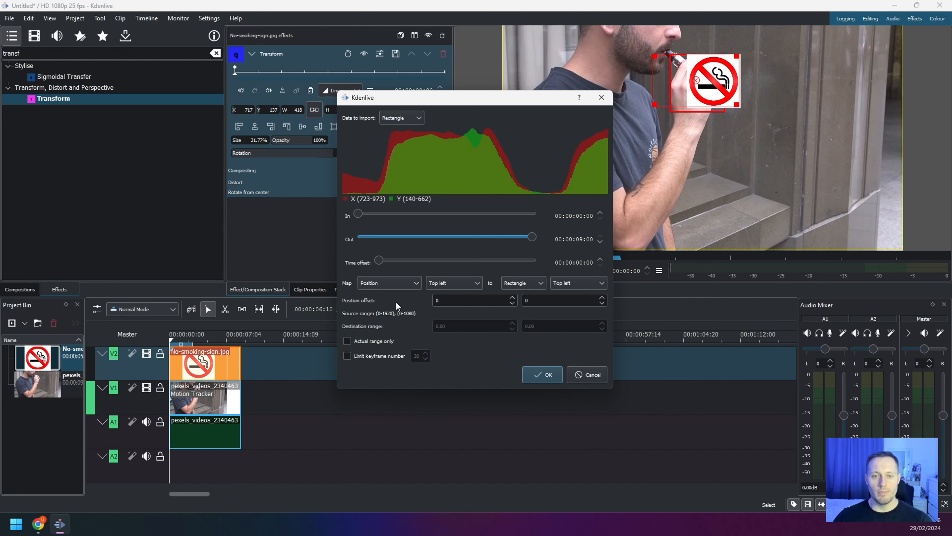
click(477, 285)
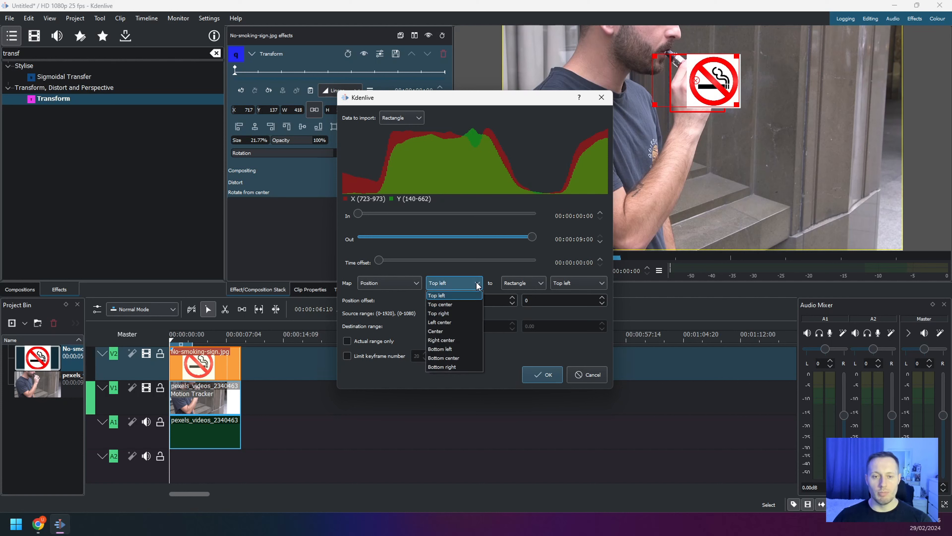
click(450, 331)
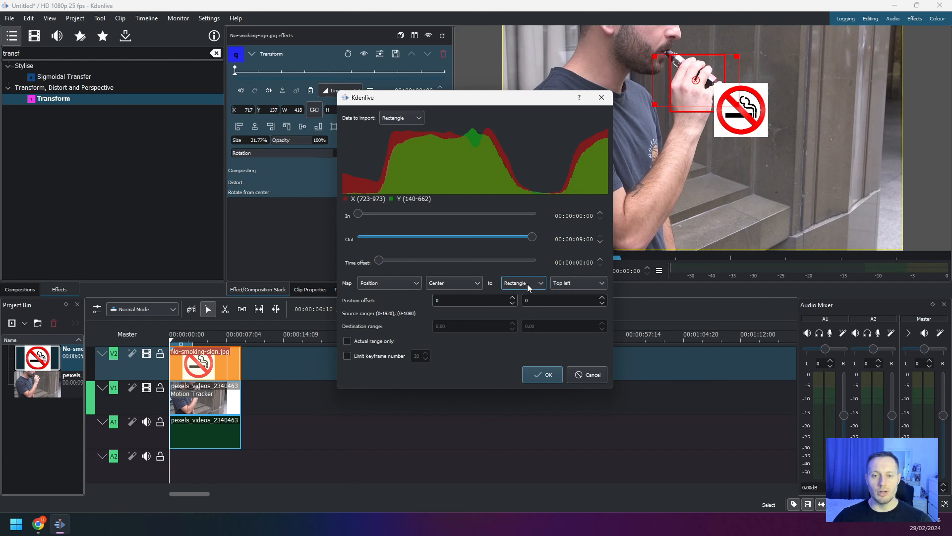
click(600, 285)
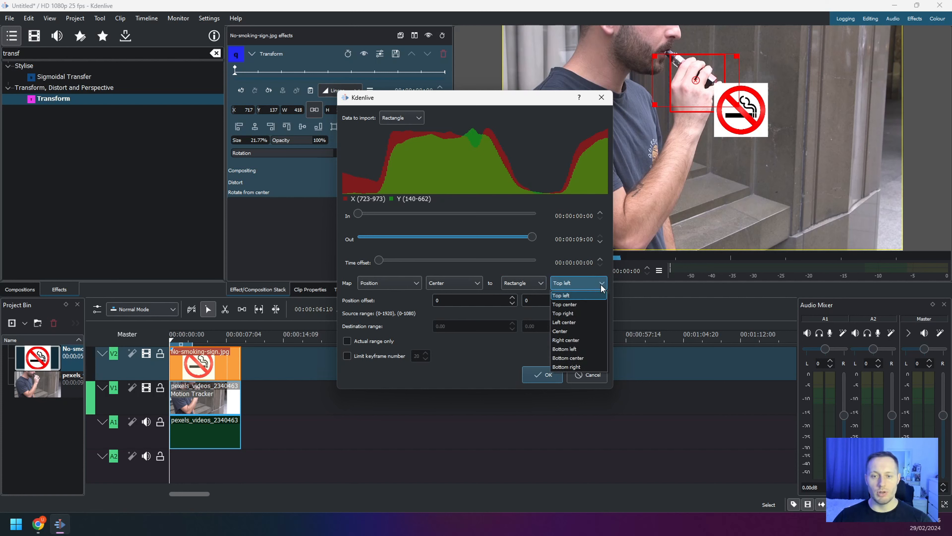
click(566, 331)
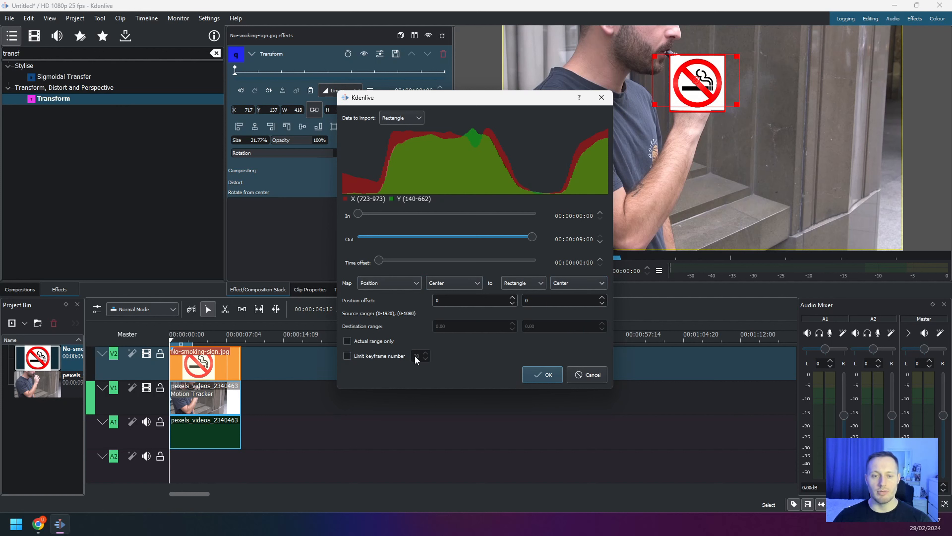
click(544, 375)
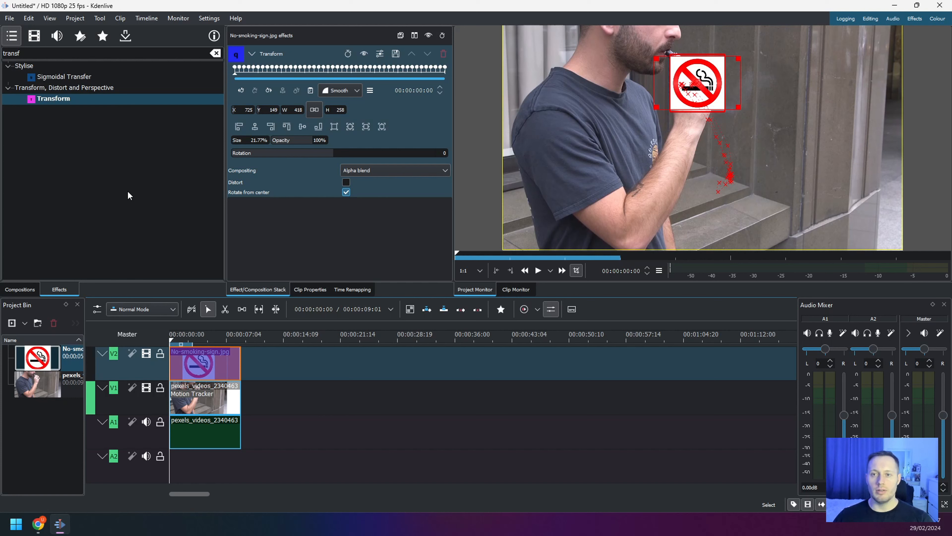
- Play the timeline to check how the sign follows the hand, and return the playhead to the start
key(space)
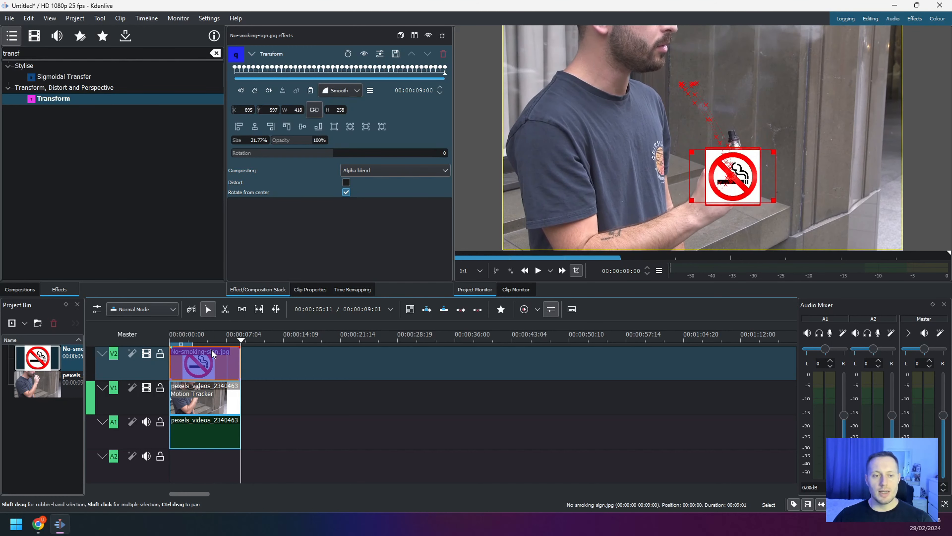
drag(202, 336, 153, 333)
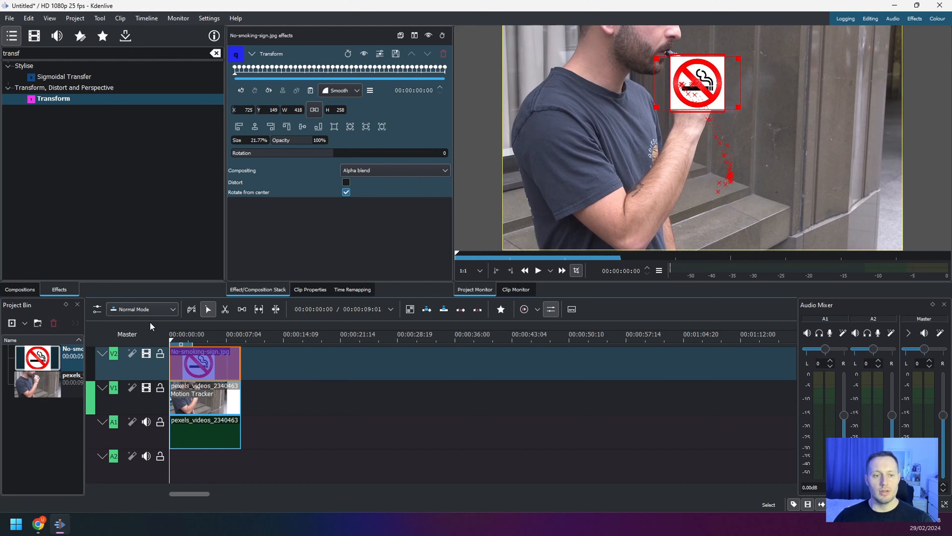
drag(184, 333, 161, 335)
click(157, 333)
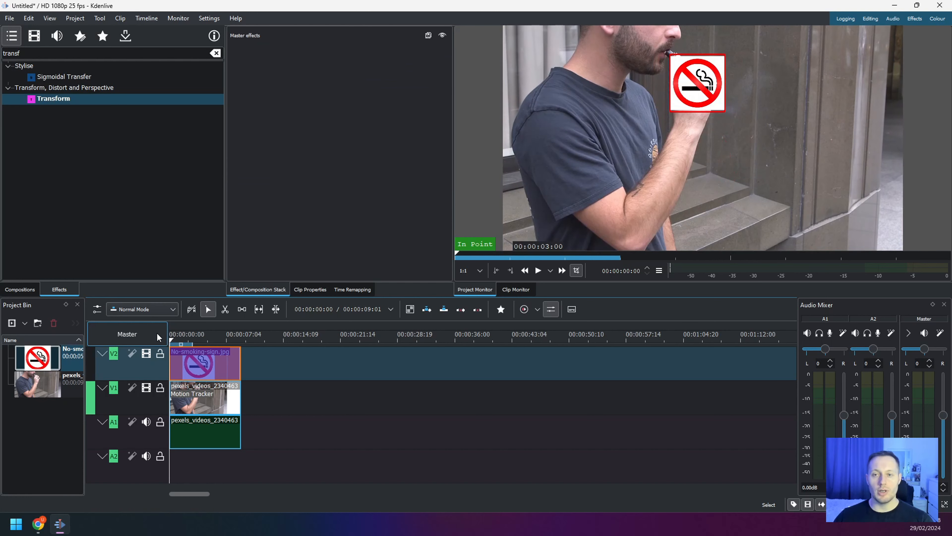